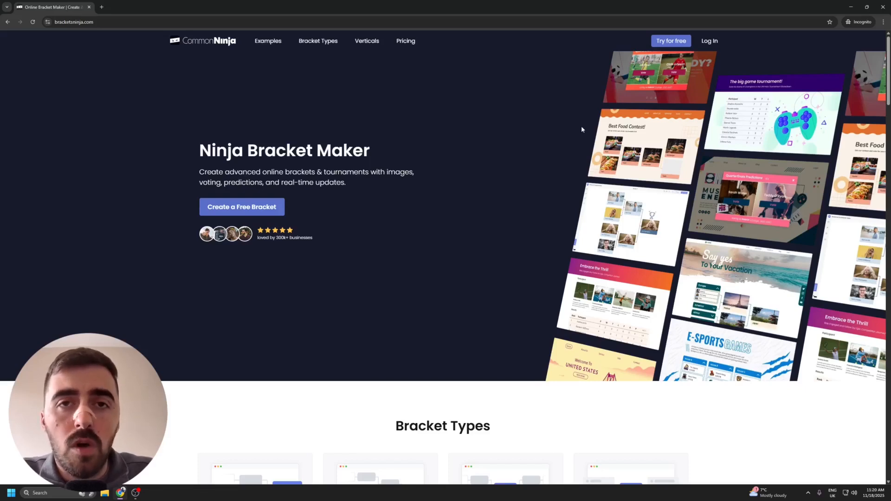
# - Start a free bracket and preview the March Madness, Round-Robin and other tournament formats
pyautogui.click(673, 43)
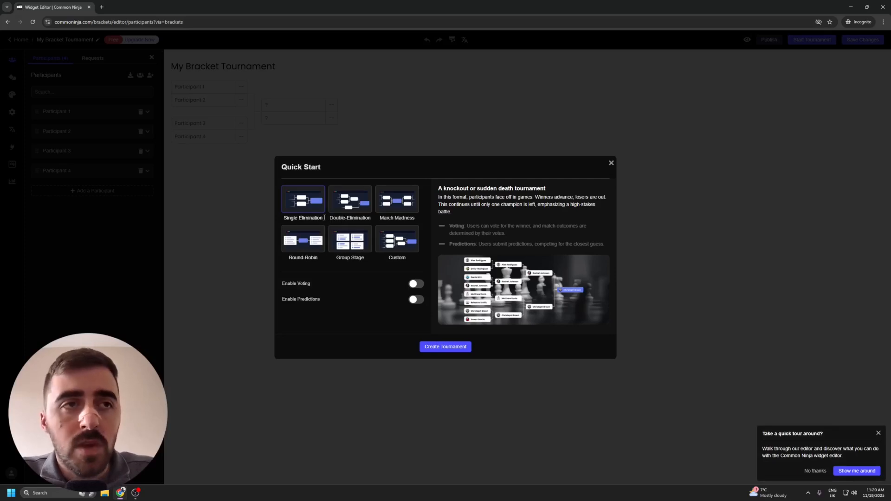
pyautogui.click(394, 190)
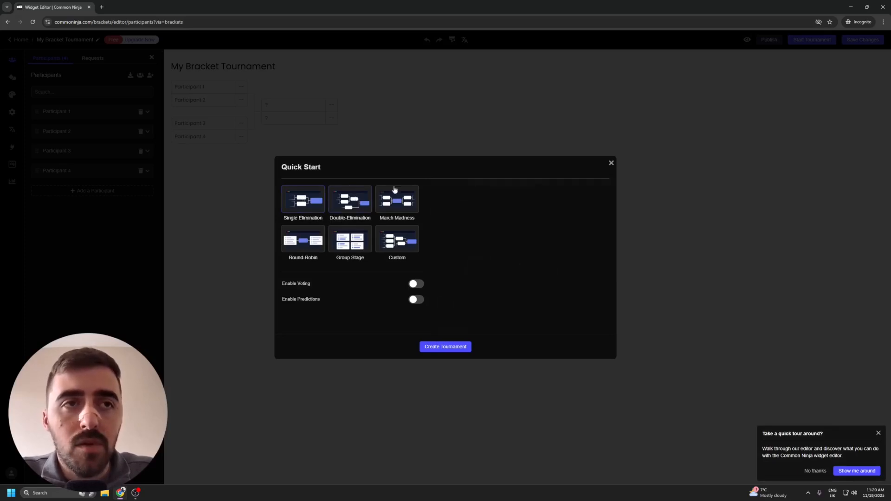
pyautogui.click(302, 247)
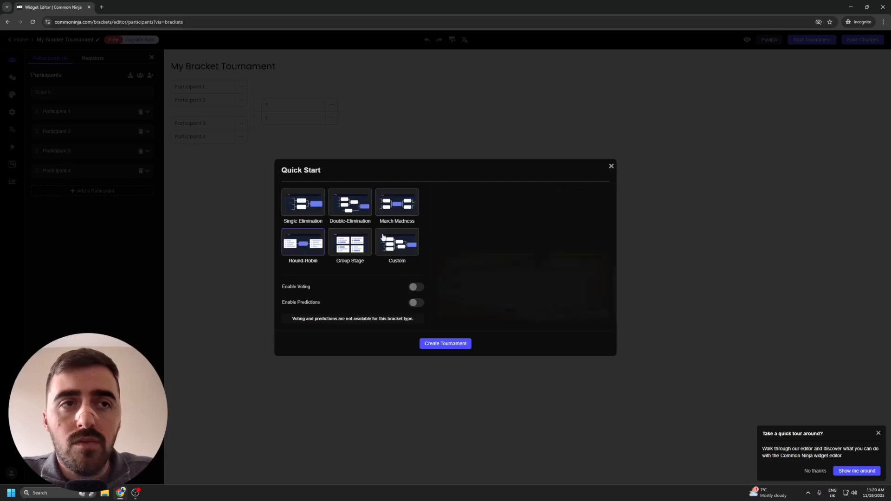
pyautogui.moveTo(388, 254)
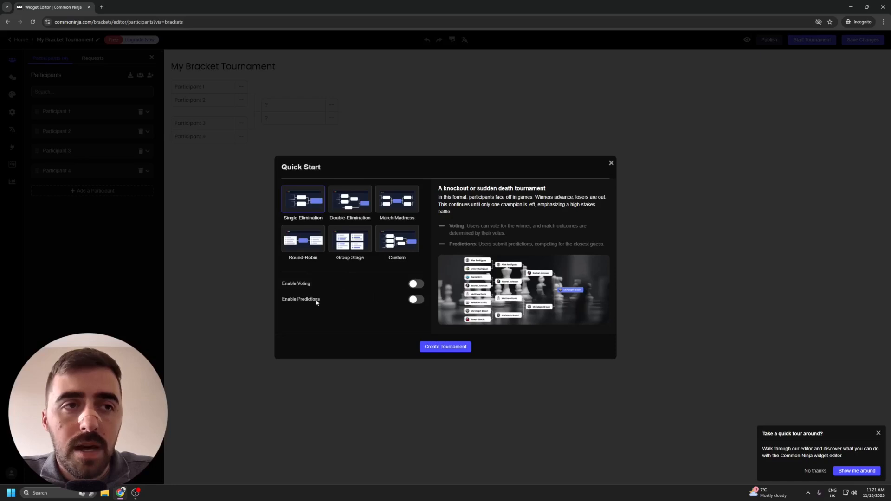
# - Create a single elimination tournament with both voting and predictions disabled
pyautogui.click(414, 284)
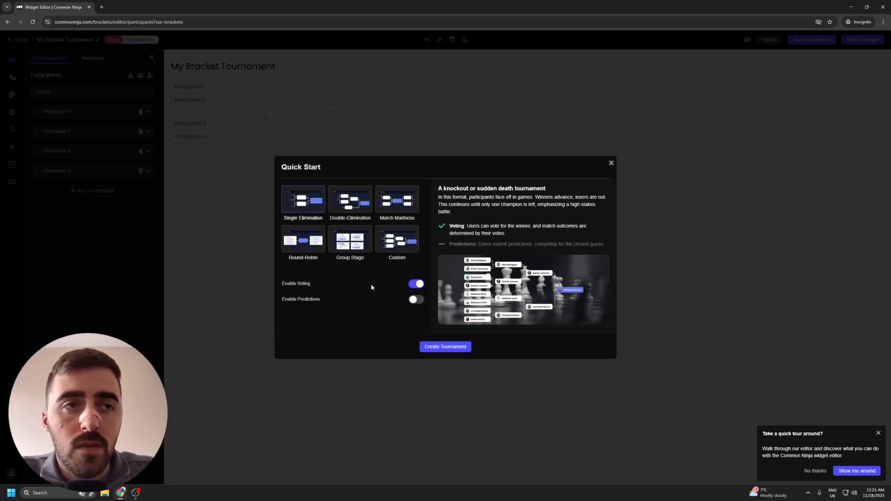
pyautogui.click(412, 301)
pyautogui.click(416, 284)
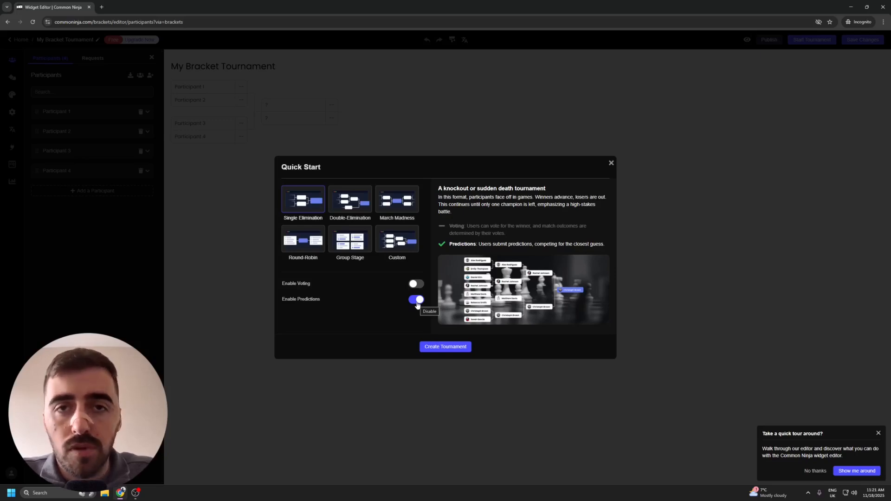
pyautogui.click(417, 300)
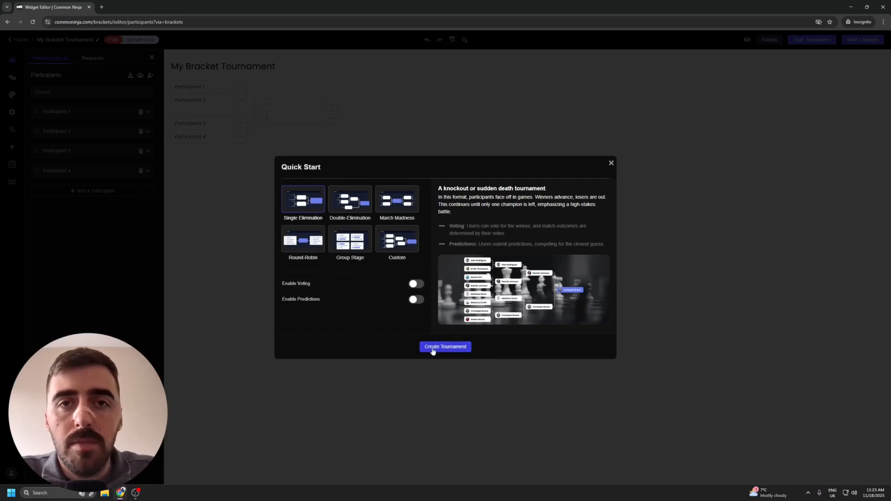
pyautogui.click(462, 349)
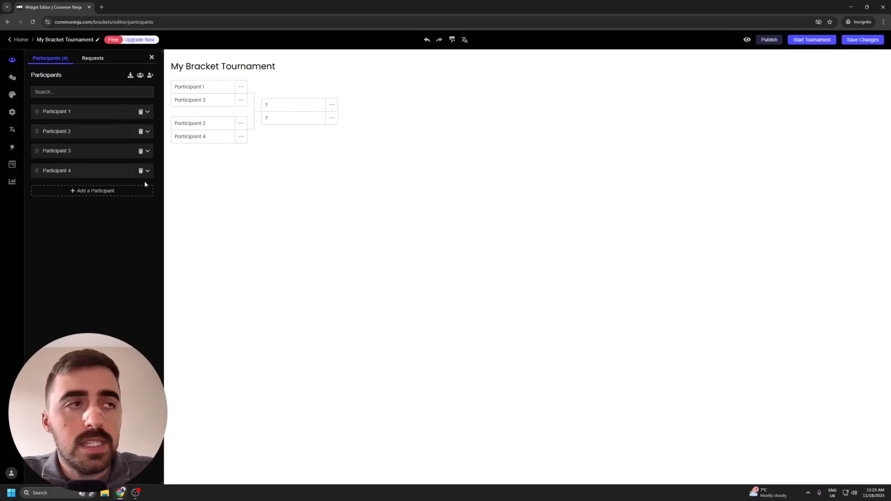
# - Add Participants 5 to 8 to the tournament and collapse their details
pyautogui.click(104, 194)
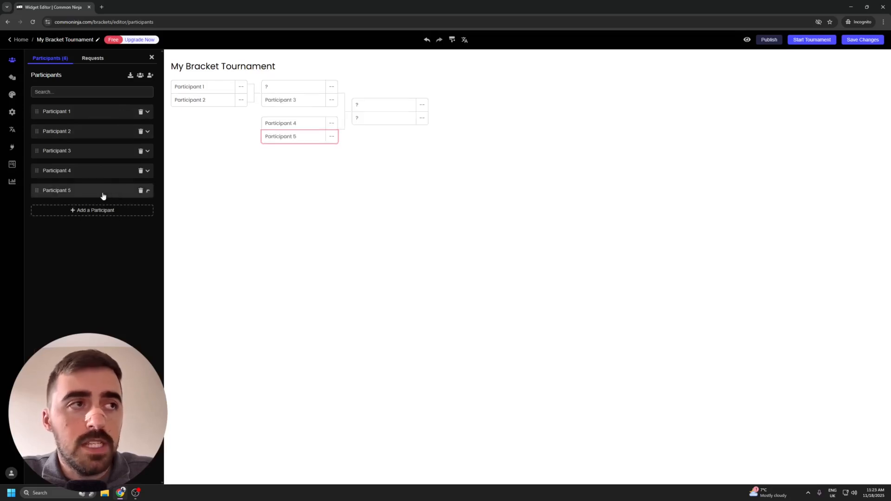
pyautogui.click(147, 191)
pyautogui.click(148, 210)
pyautogui.click(89, 230)
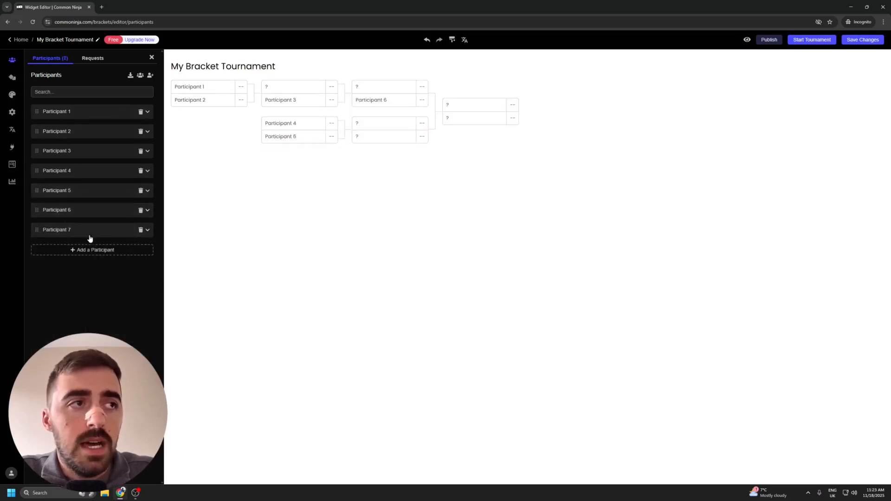
pyautogui.click(147, 231)
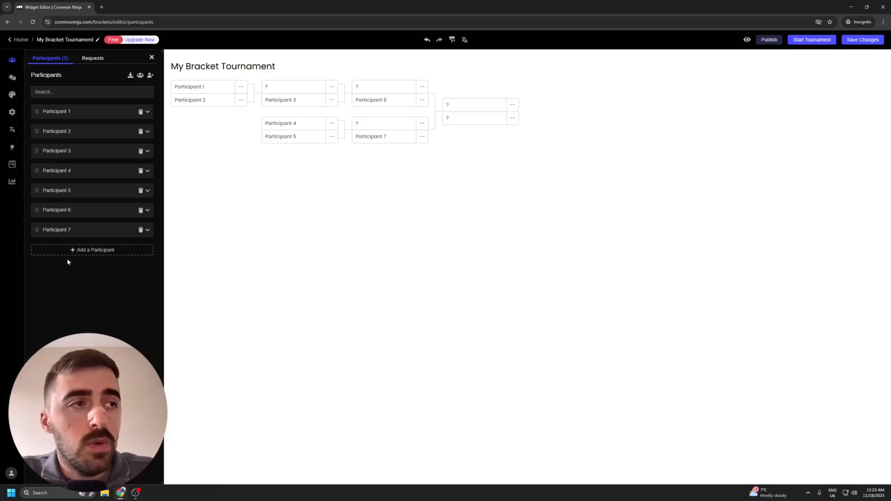
pyautogui.click(86, 251)
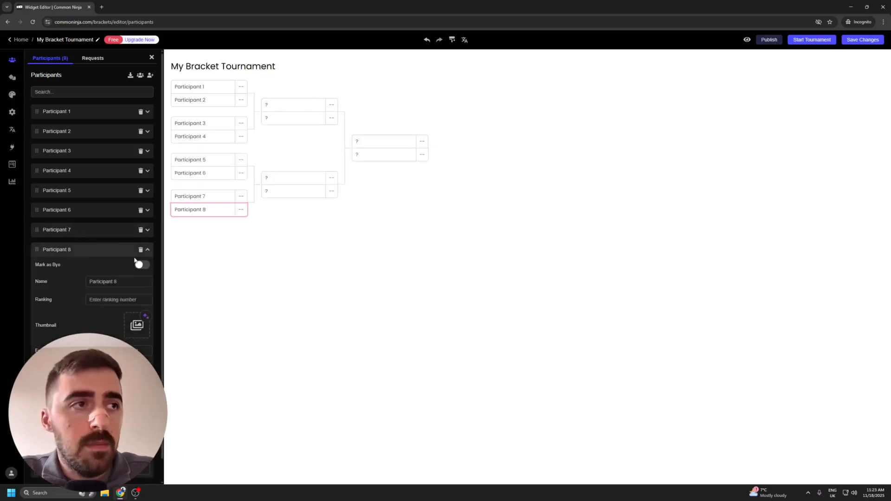
pyautogui.click(147, 251)
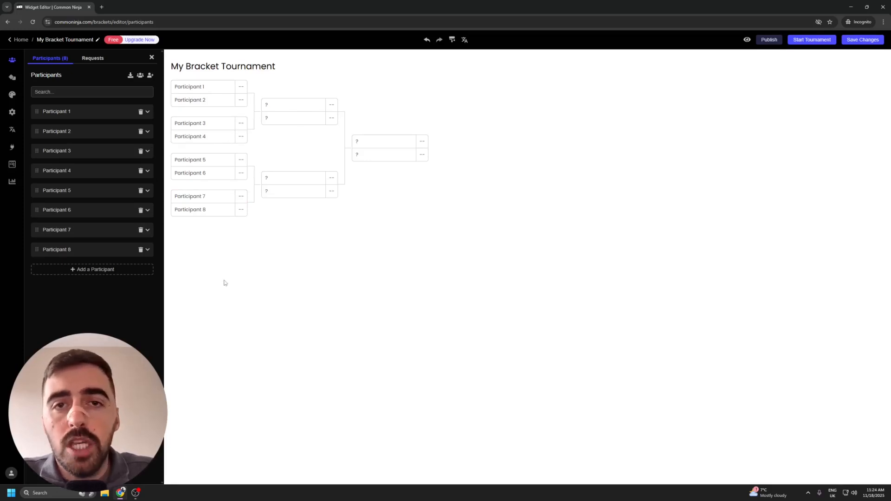
# - Rename Participant 1 and Participant 2 with the players' full names
pyautogui.click(147, 112)
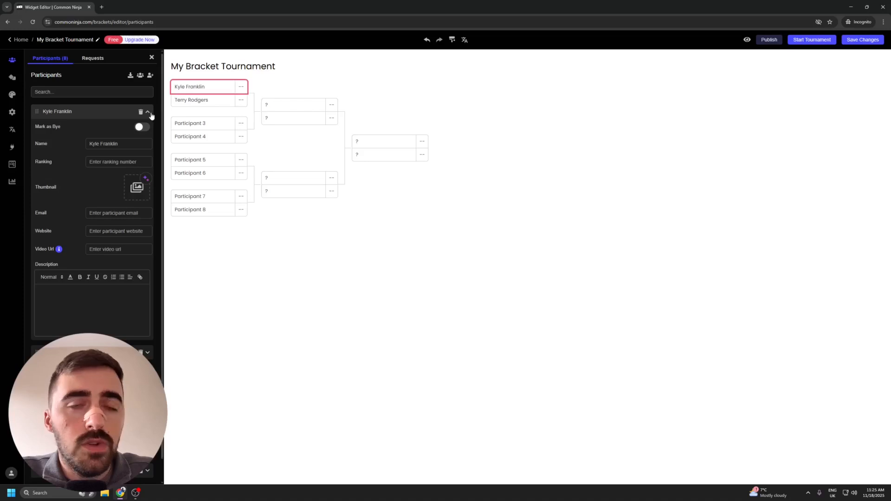
pyautogui.click(147, 112)
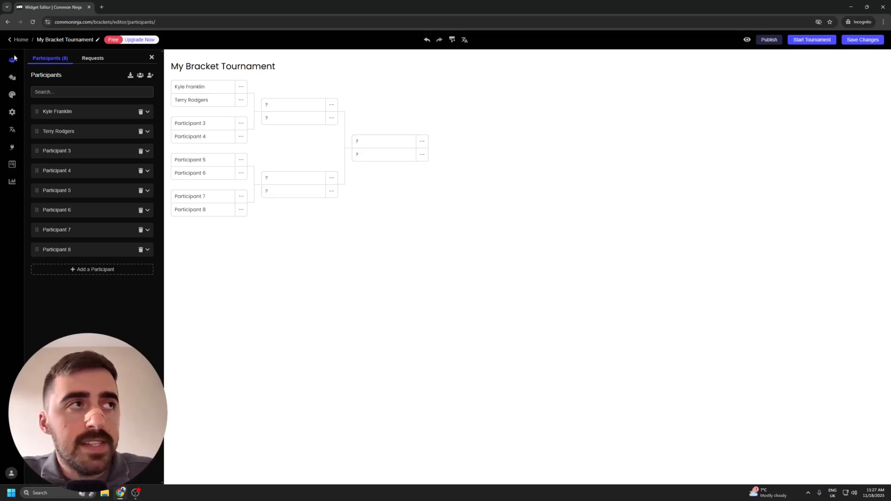
# - Look through the matches, styling, general settings, localization, submissions and analytics sections of the editor
pyautogui.click(13, 77)
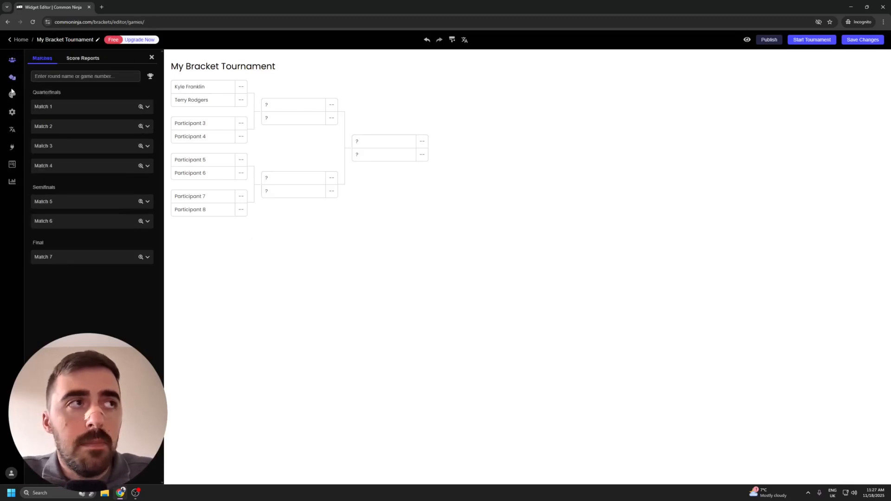
pyautogui.click(12, 95)
pyautogui.click(12, 112)
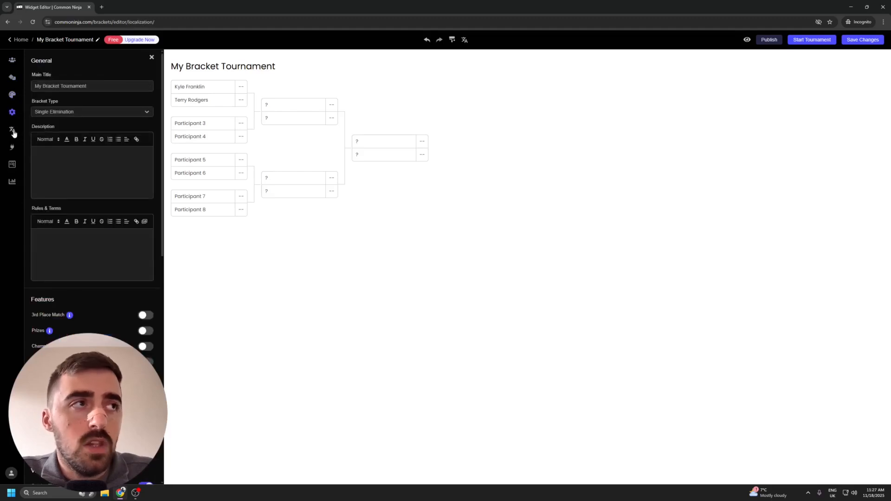
pyautogui.click(12, 129)
pyautogui.click(12, 148)
pyautogui.click(12, 165)
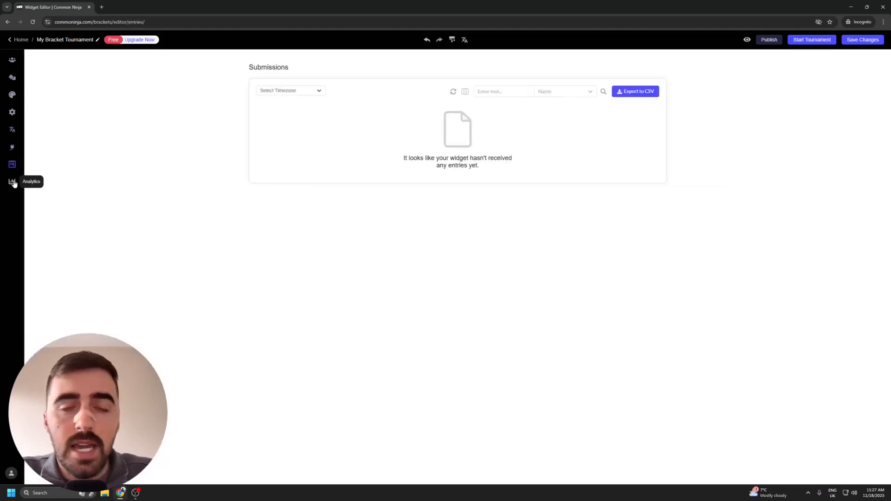
pyautogui.click(13, 183)
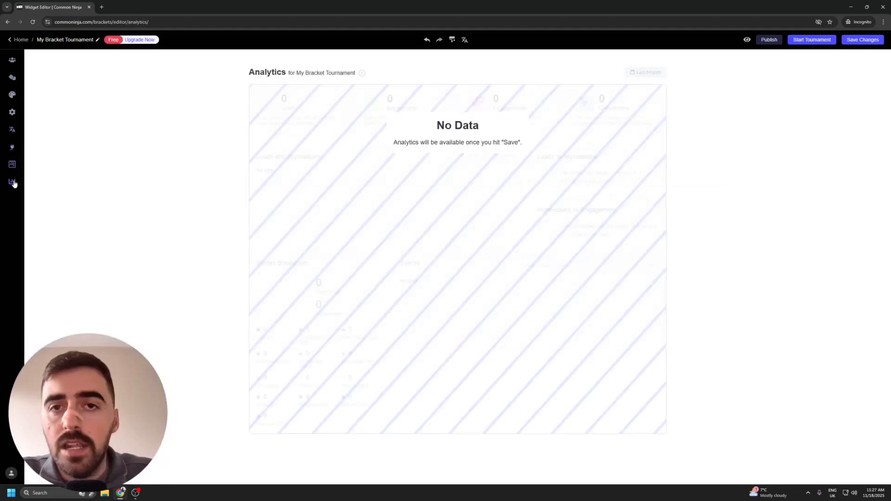
# - Apply the black and dark grey skin to the bracket and set the scores size to 60
pyautogui.click(12, 97)
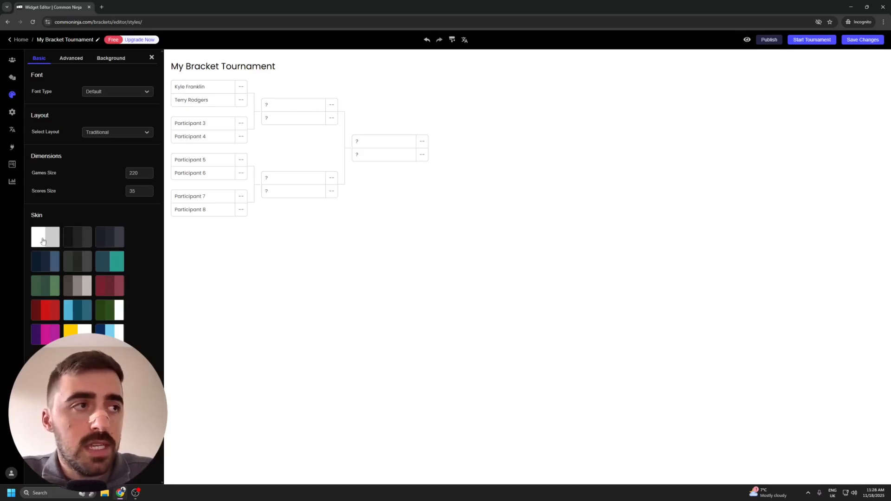
pyautogui.click(75, 241)
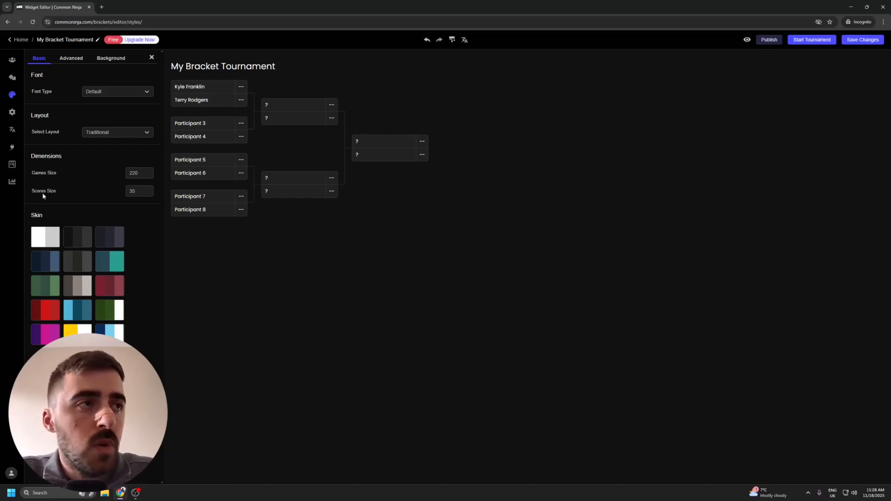
pyautogui.doubleClick(132, 192)
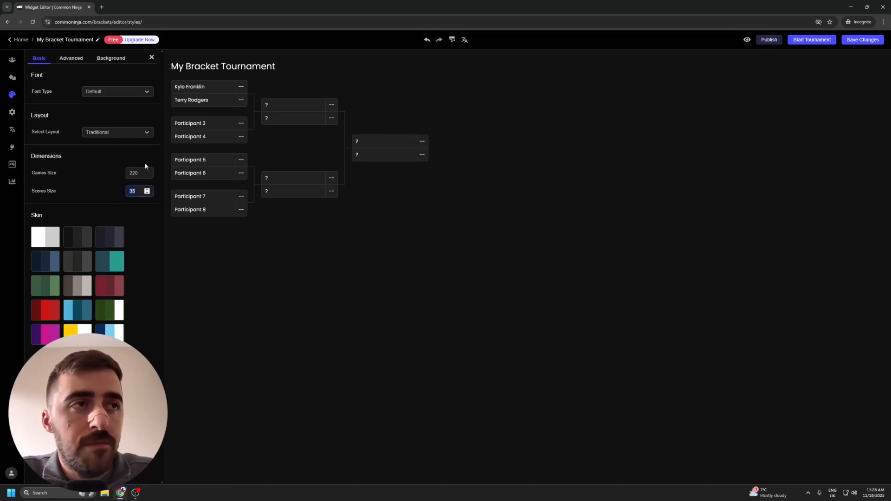
pyautogui.write('60')
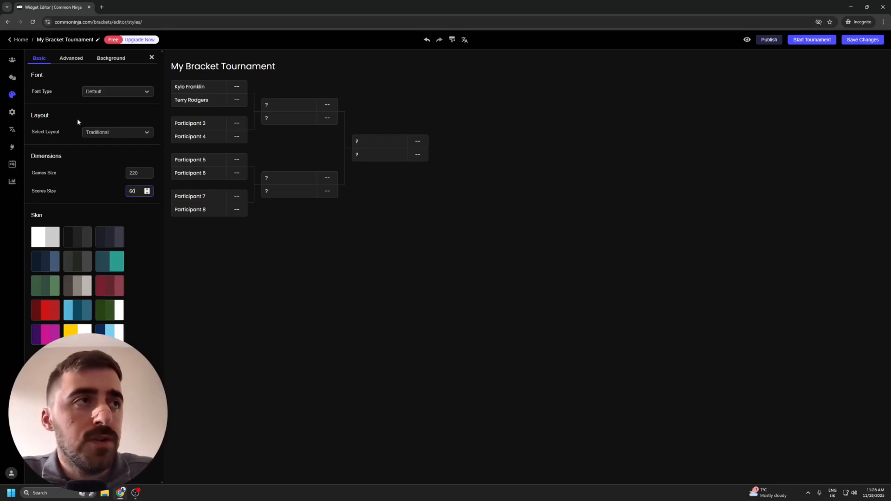
# - Customize the bracket's background color with a near-black shade and review the other custom color options
pyautogui.click(79, 59)
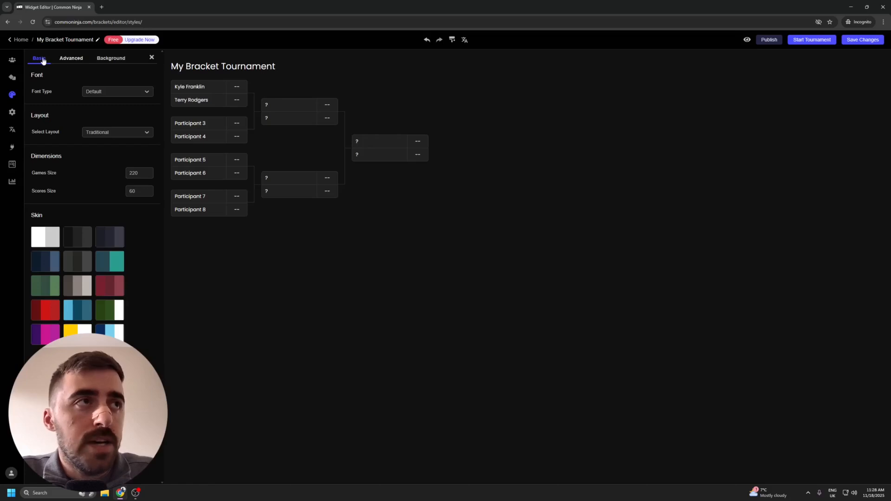
pyautogui.click(62, 60)
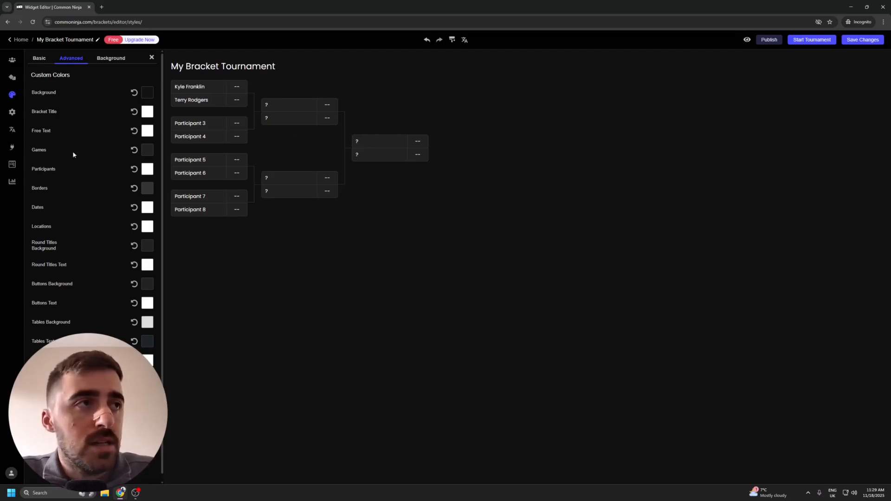
pyautogui.click(147, 92)
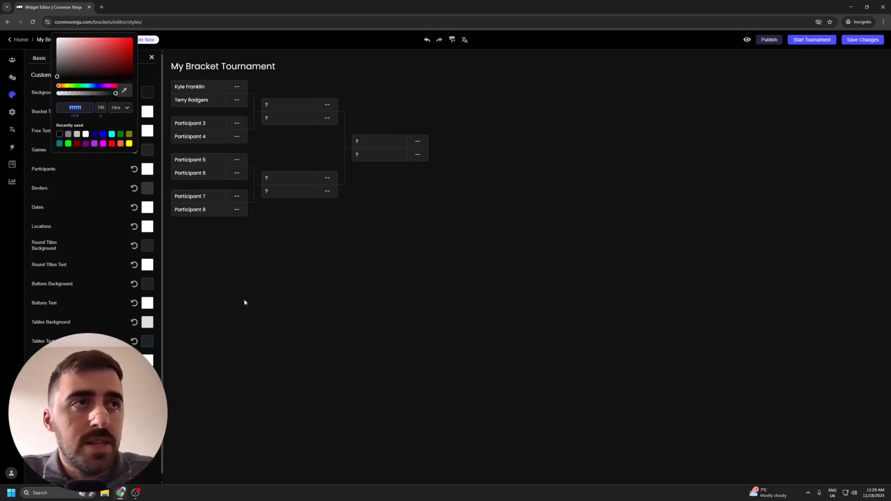
pyautogui.click(130, 40)
pyautogui.moveTo(100, 58); pyautogui.dragTo(54, 82)
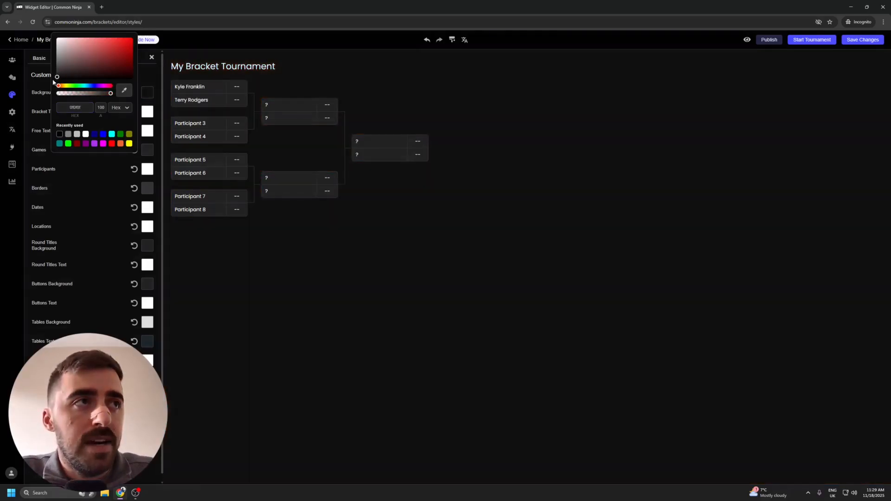
pyautogui.click(204, 255)
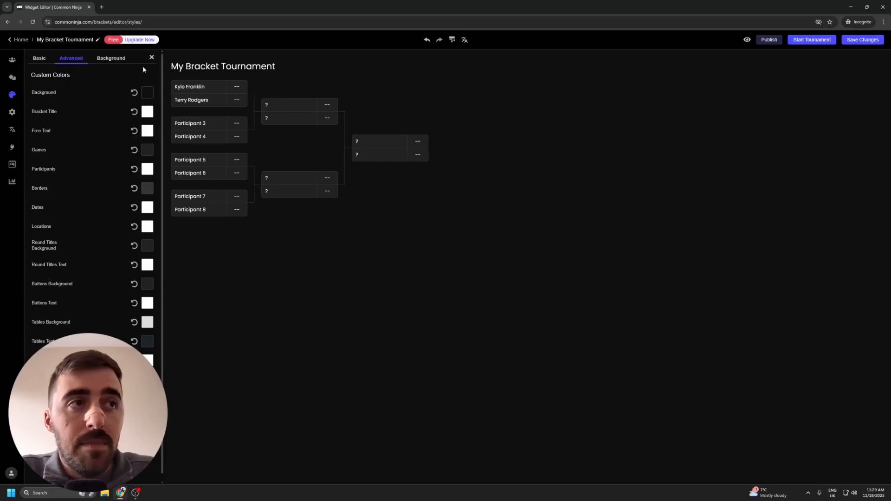
pyautogui.scroll(-1, 90, 297)
pyautogui.scroll(1, 90, 297)
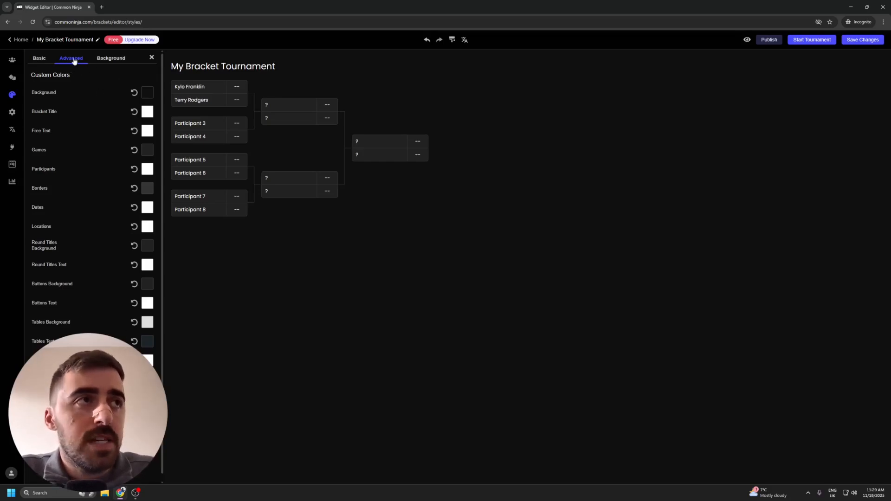
# - Try the transparent background setting and check the image behavior options
pyautogui.click(113, 59)
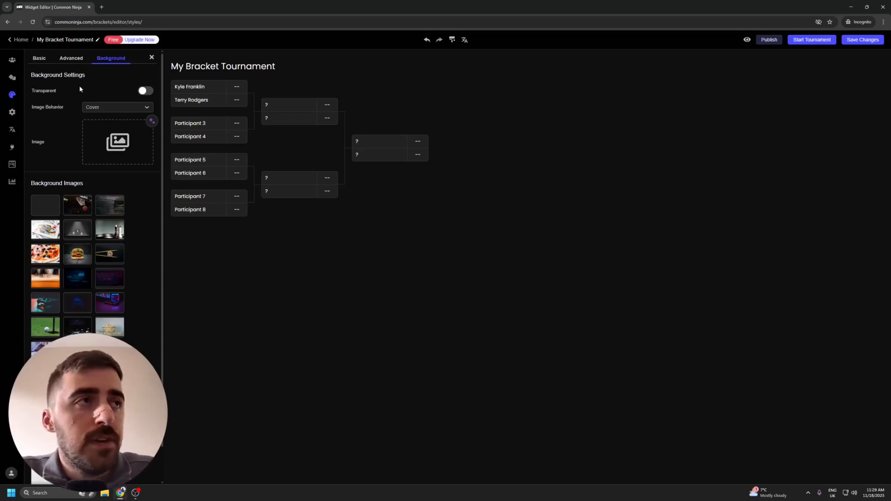
pyautogui.click(146, 91)
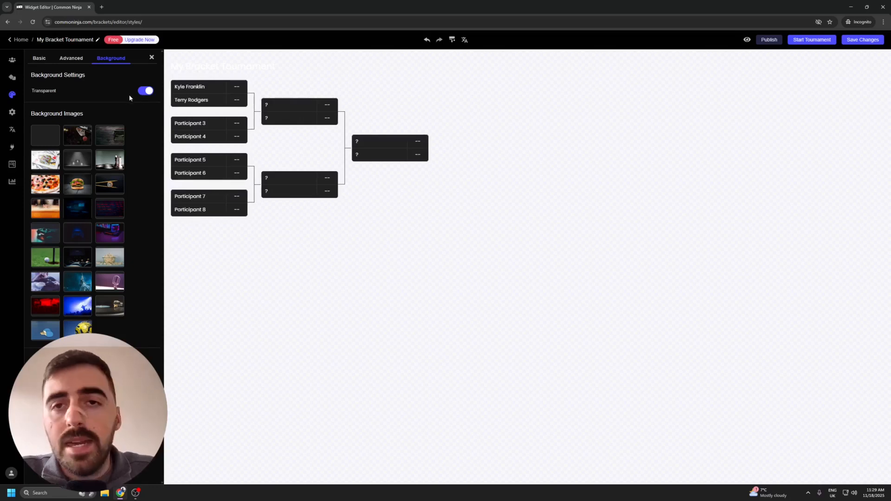
pyautogui.click(148, 91)
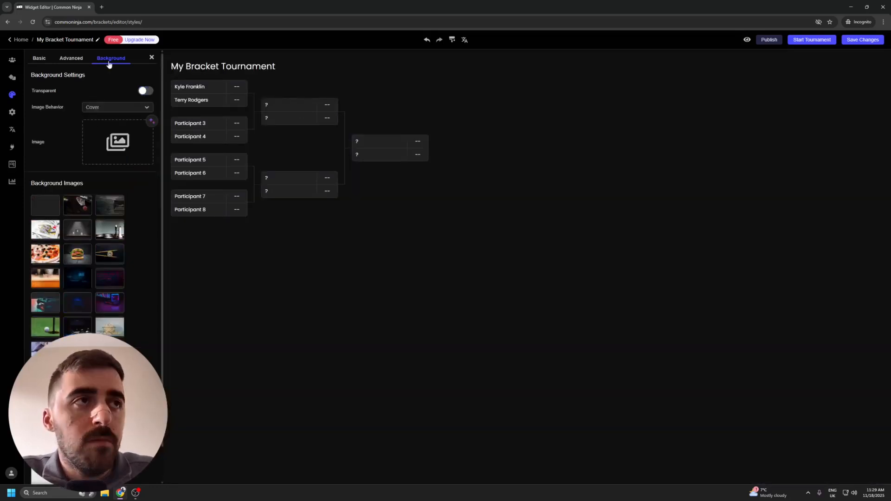
pyautogui.click(101, 110)
pyautogui.click(111, 108)
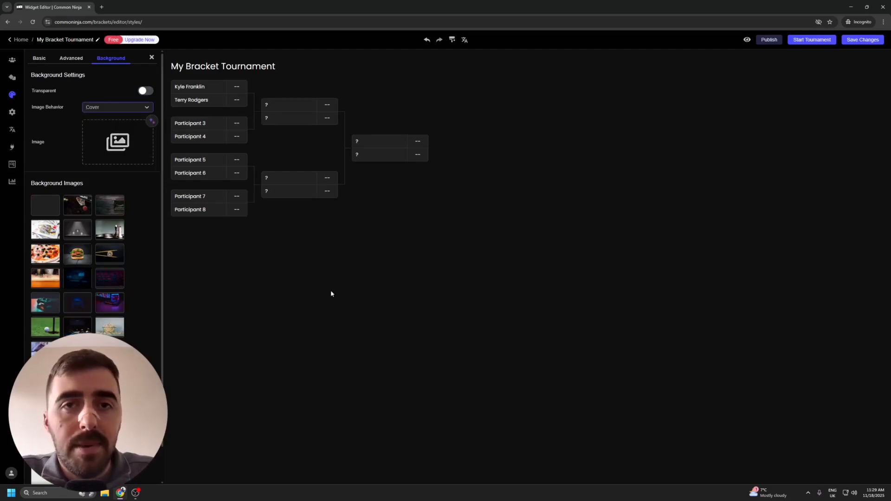
# - Try several of the preset background images behind the bracket, such as the basketball and chopsticks pictures
pyautogui.scroll(-1, 98, 265)
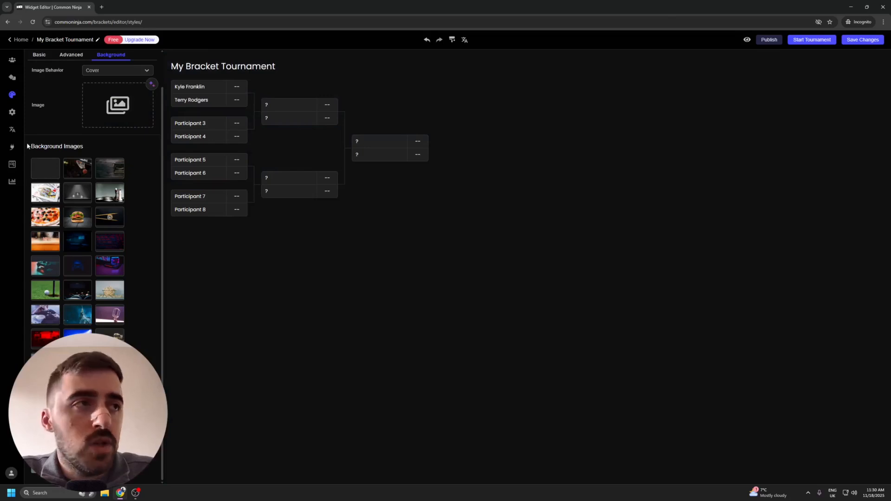
pyautogui.click(80, 170)
pyautogui.click(108, 174)
pyautogui.click(110, 197)
pyautogui.click(79, 196)
pyautogui.click(109, 216)
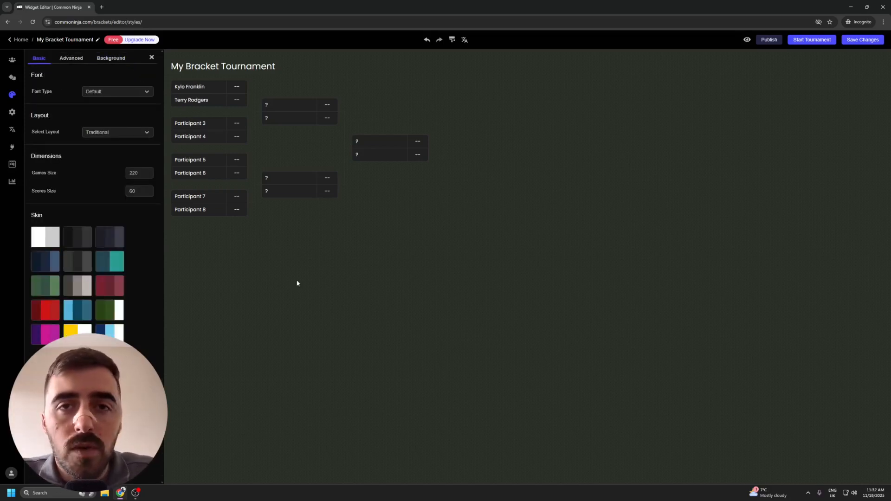
# - Open the bracket's general settings and check which bracket types are available, keeping Single Elimination
pyautogui.click(13, 112)
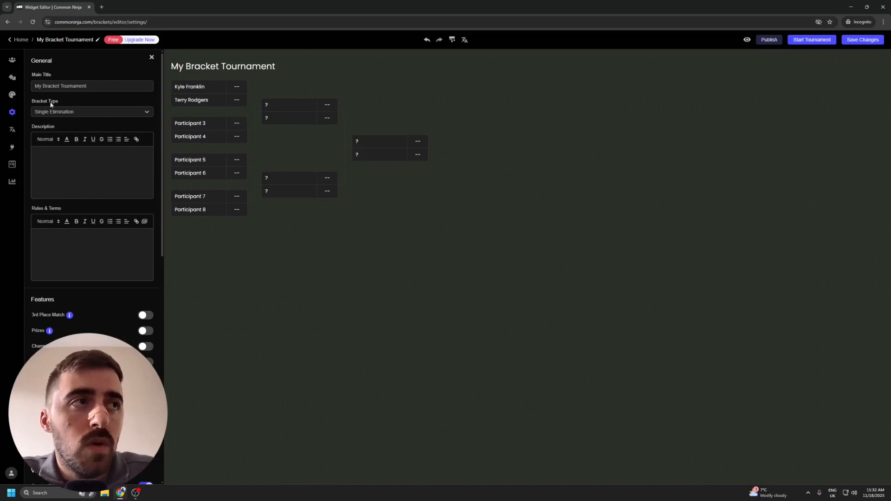
pyautogui.click(102, 115)
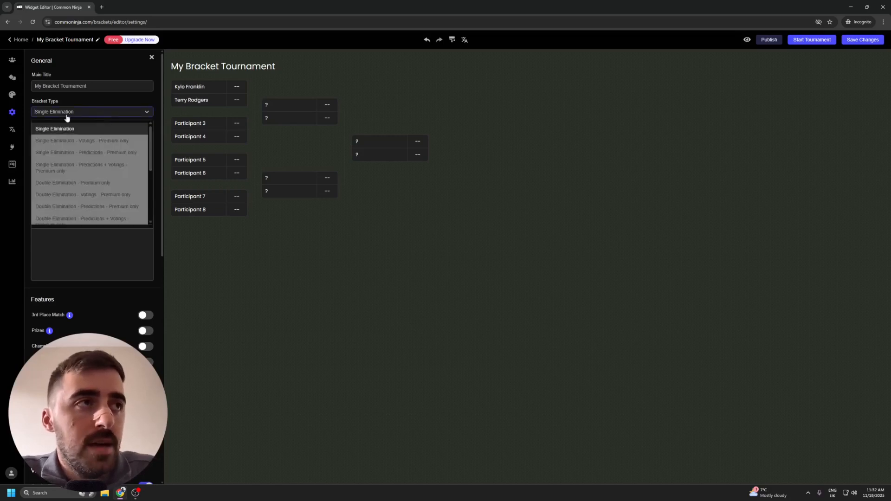
pyautogui.click(69, 112)
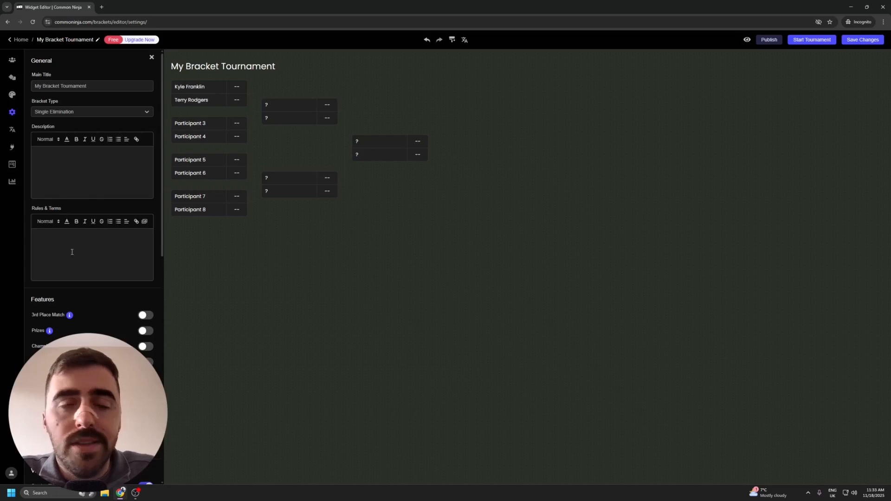
# - Try adding a 3rd Place Match to the bracket, switch it off again and read its explanation
pyautogui.moveTo(165, 159); pyautogui.dragTo(169, 261)
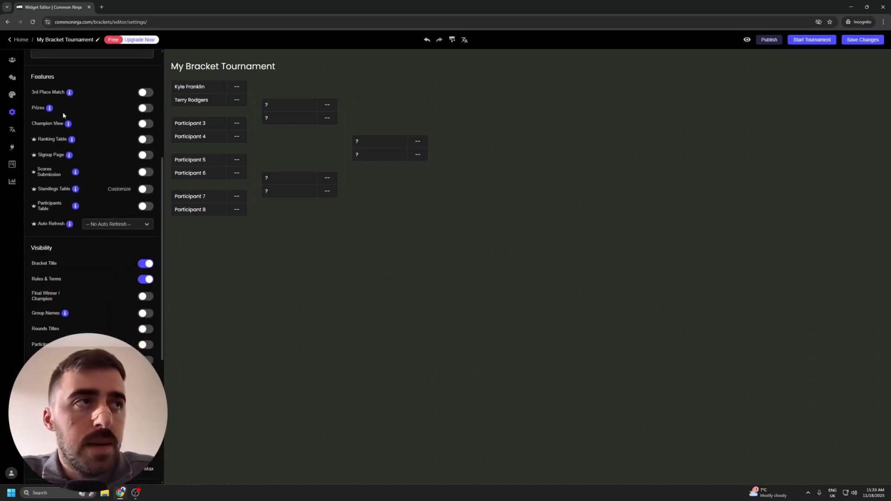
pyautogui.click(146, 94)
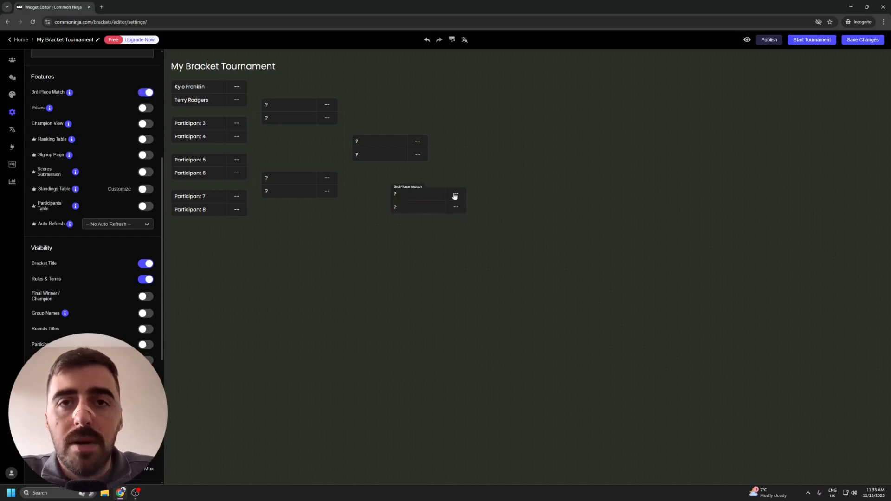
pyautogui.click(149, 95)
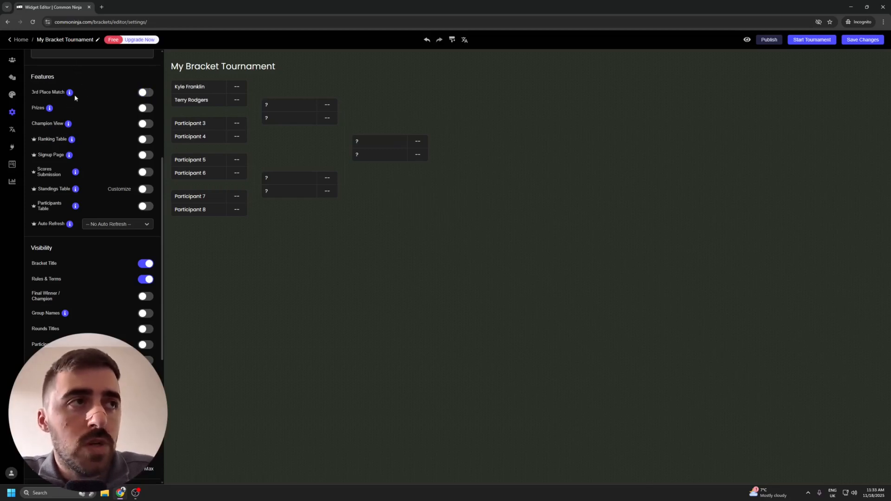
pyautogui.moveTo(71, 93)
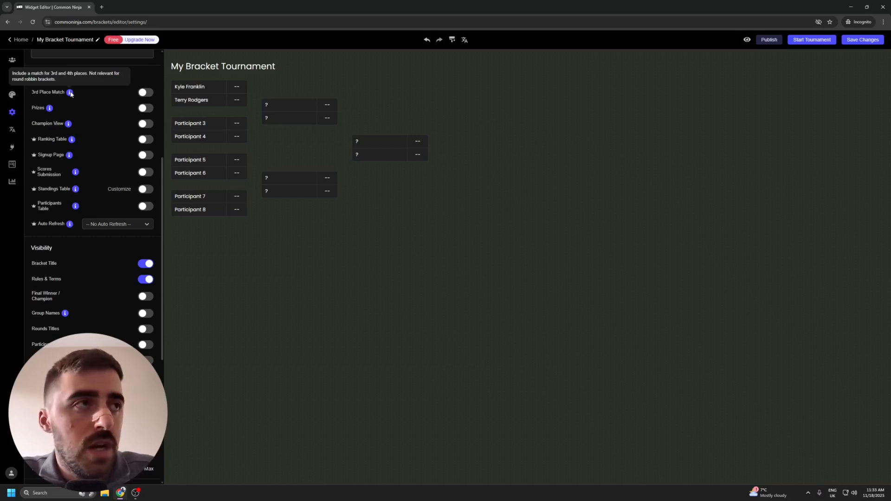
# - Try hiding the bracket title, show it again and look through the remaining visibility and date settings
pyautogui.scroll(2, 114, 96)
pyautogui.scroll(-5, 139, 176)
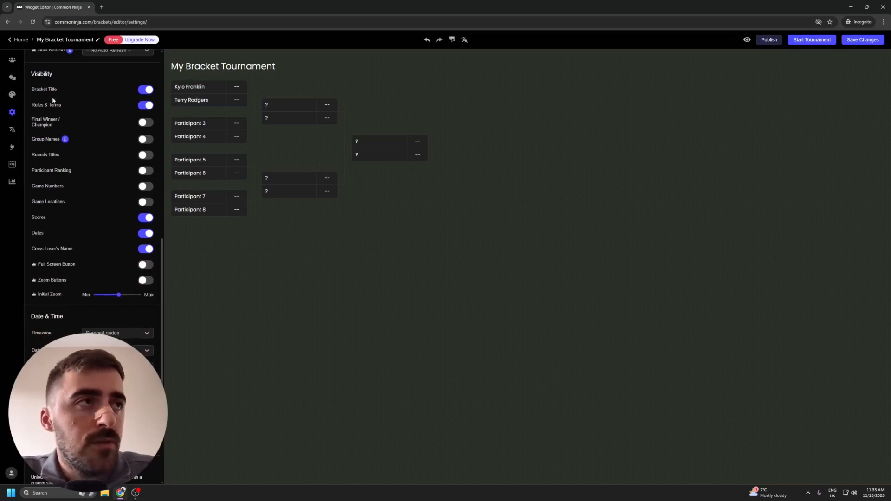
pyautogui.click(147, 90)
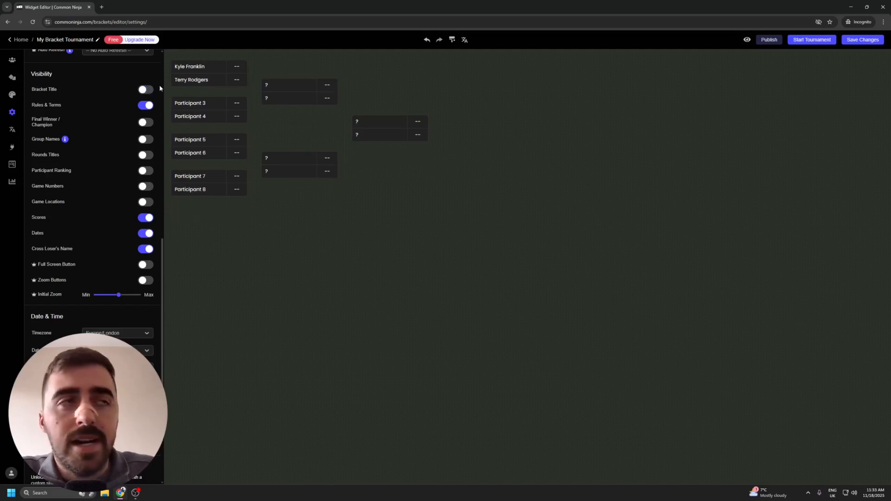
pyautogui.click(147, 90)
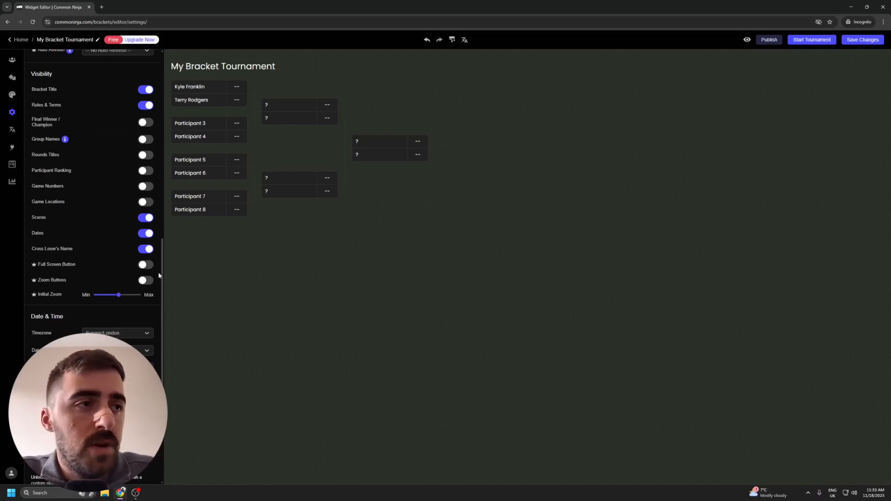
pyautogui.moveTo(162, 251); pyautogui.dragTo(163, 290)
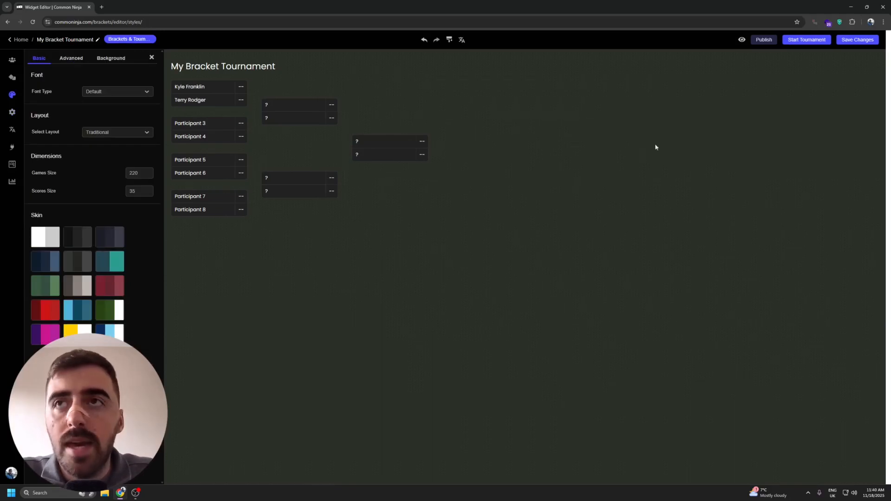
# - Save the bracket into My First Project and dismiss the sharing dialog
pyautogui.click(857, 40)
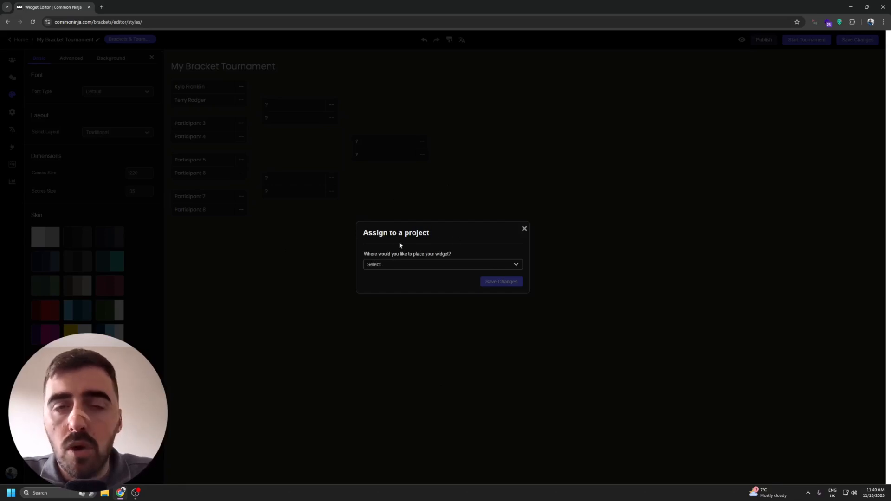
pyautogui.click(400, 267)
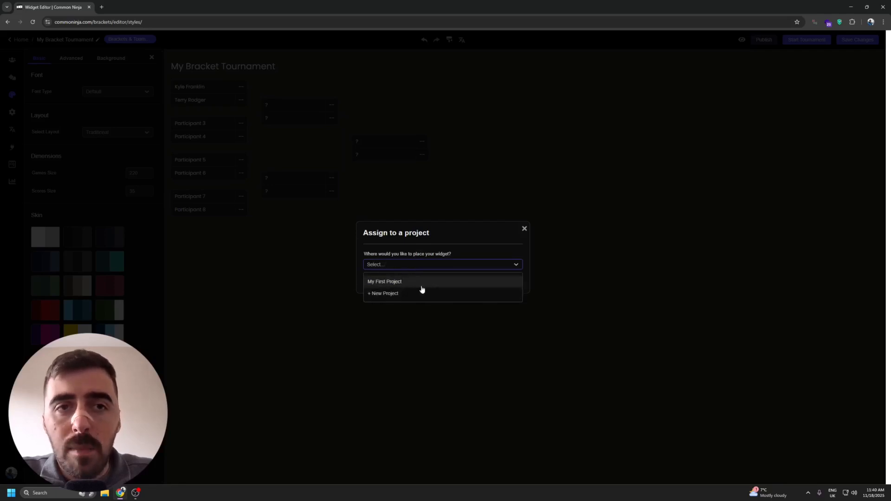
pyautogui.click(374, 283)
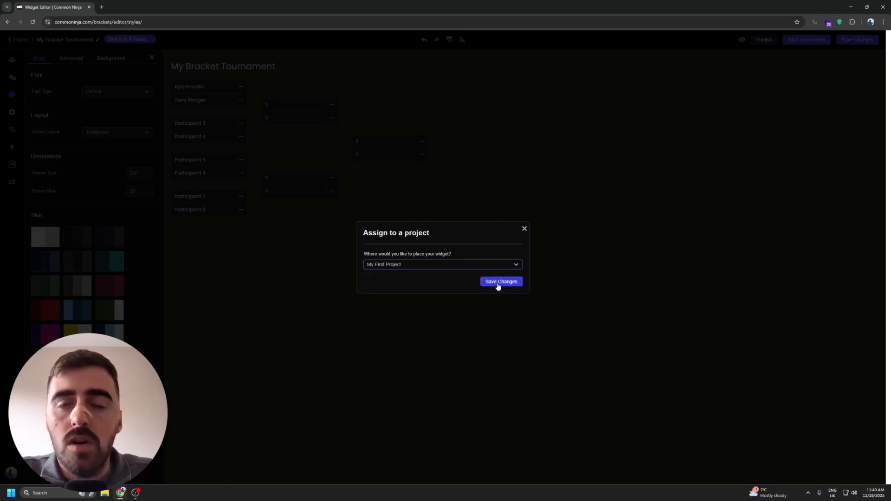
pyautogui.click(498, 284)
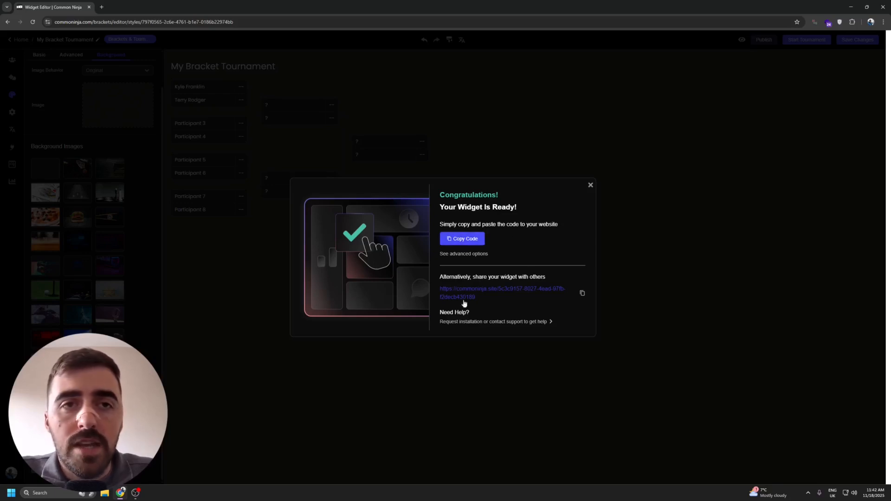
pyautogui.click(590, 186)
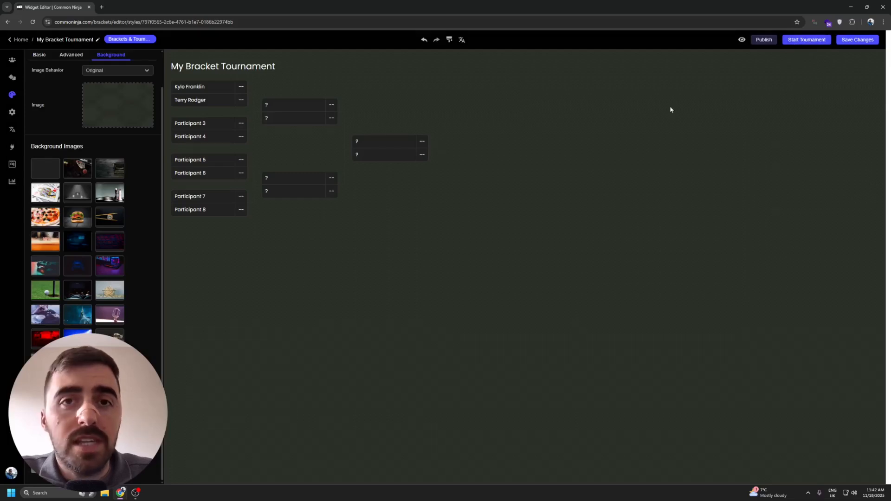
# - Start the tournament and confirm the start
pyautogui.click(808, 43)
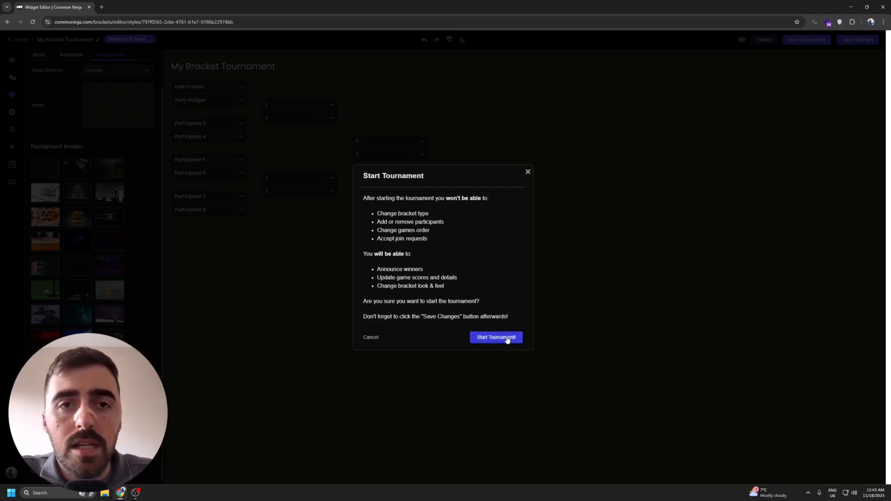
pyautogui.click(490, 340)
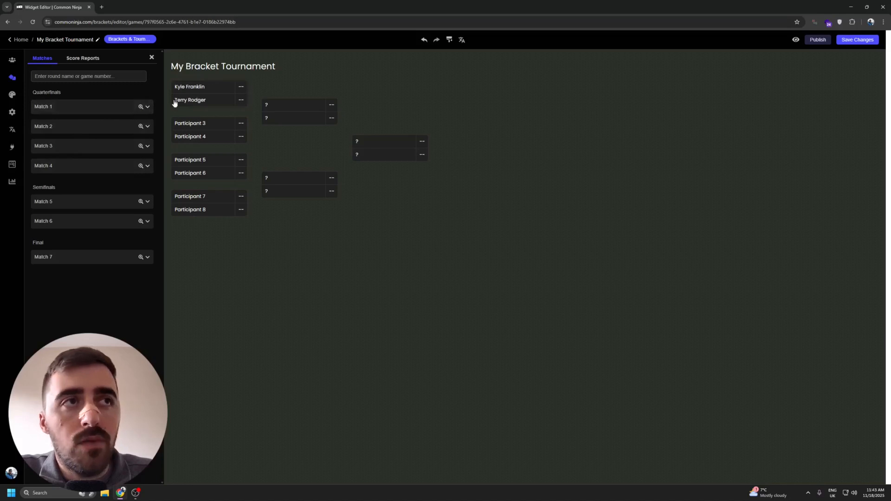
# - Record the first participant as the winner of quarterfinal Match 1 with a score of 5 to 2
pyautogui.click(147, 108)
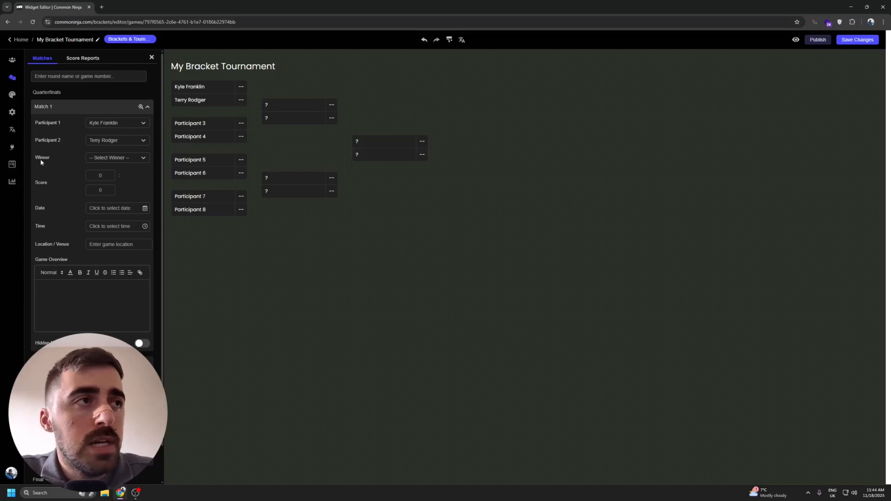
pyautogui.click(113, 159)
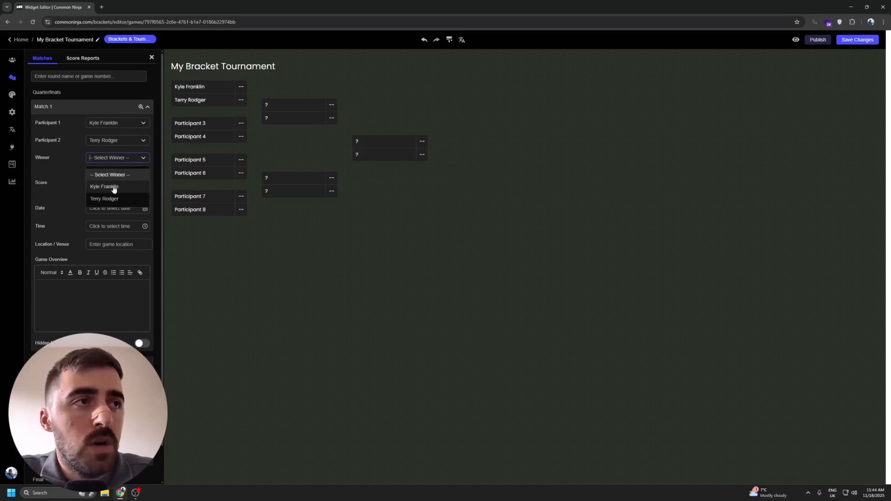
pyautogui.click(102, 187)
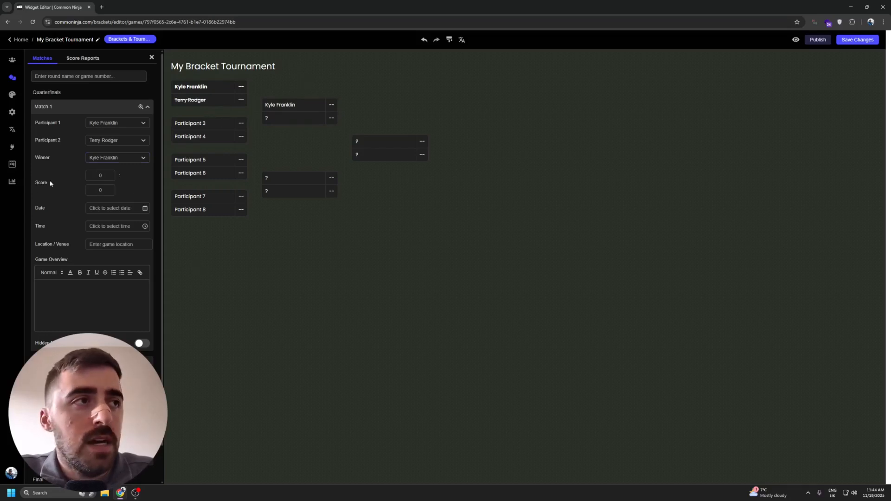
pyautogui.write('5')
pyautogui.press('Tab')
pyautogui.write('2')
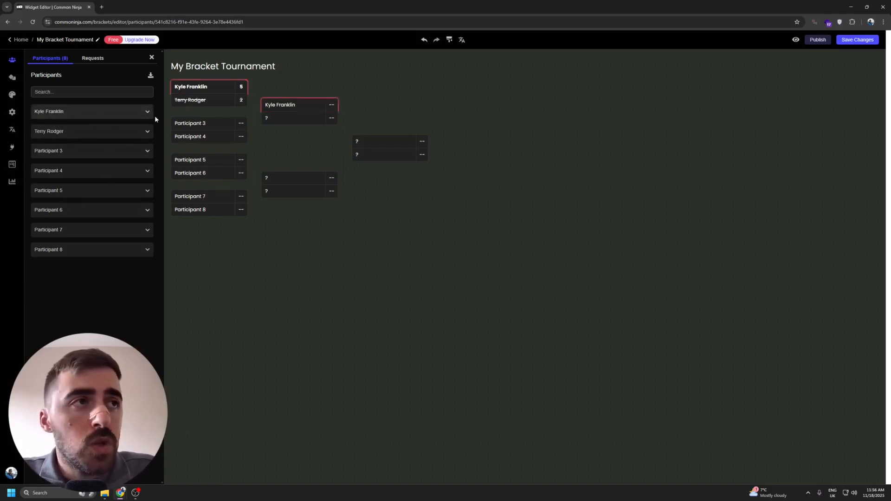
# - Check the first participant's detail fields and compare the Bracket Maker upgrade plans and their features with annual billing
pyautogui.click(65, 112)
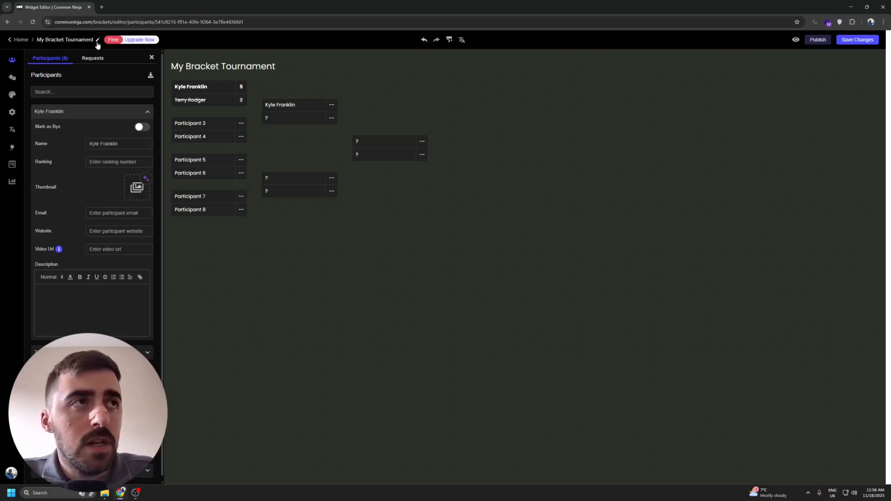
pyautogui.click(142, 41)
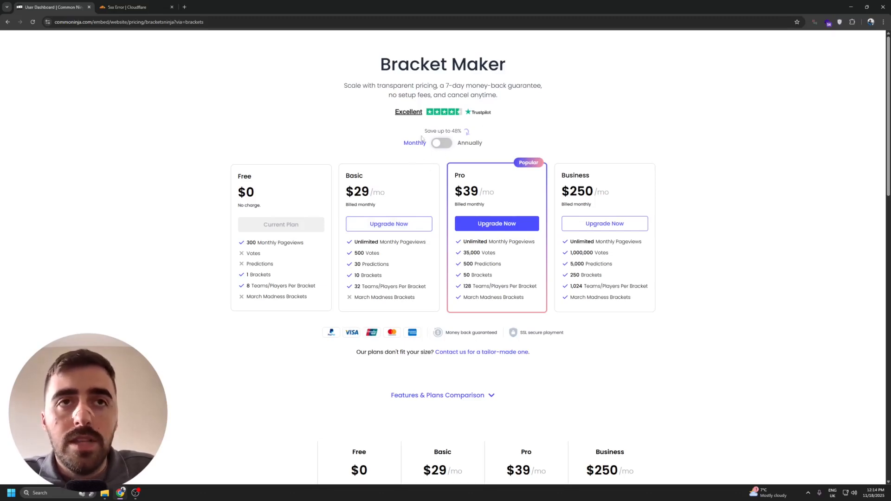
pyautogui.click(436, 144)
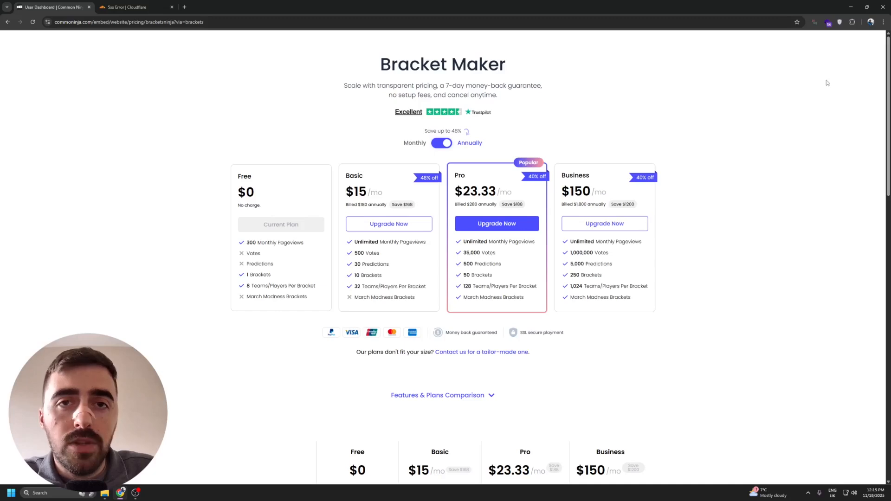
pyautogui.scroll(-4, 888, 58)
pyautogui.scroll(-3, 262, 286)
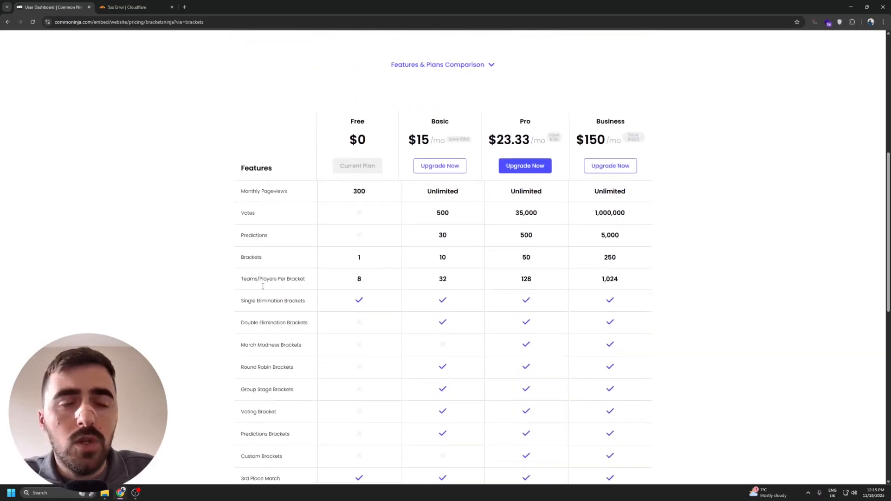